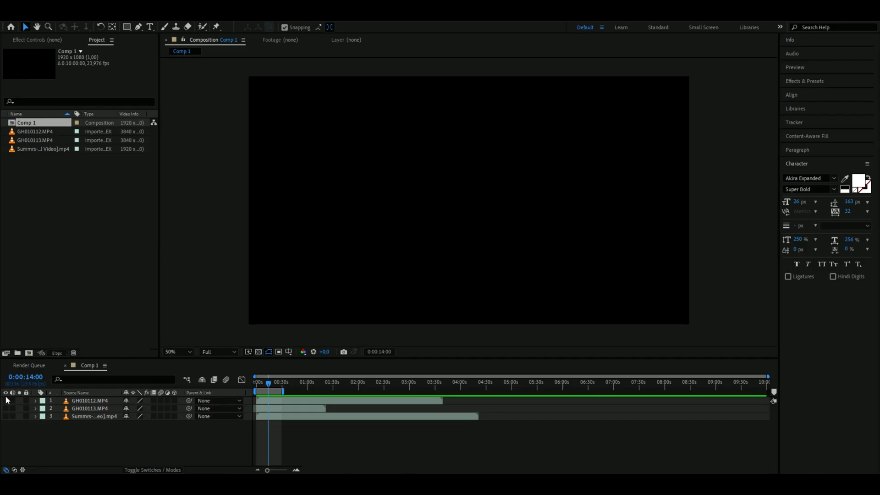
Turn on the GH010113.MP4 layer's visibility and move the playhead back to about 0:00:09:04.
{"action": "left_click", "coordinate": [8, 410]}
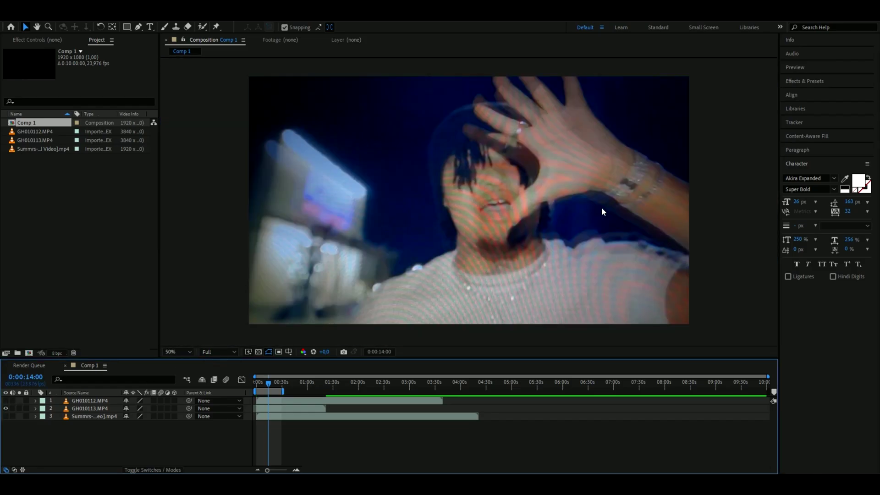
{"action": "left_click_drag", "start_coordinate": [268, 384], "coordinate": [262, 384]}
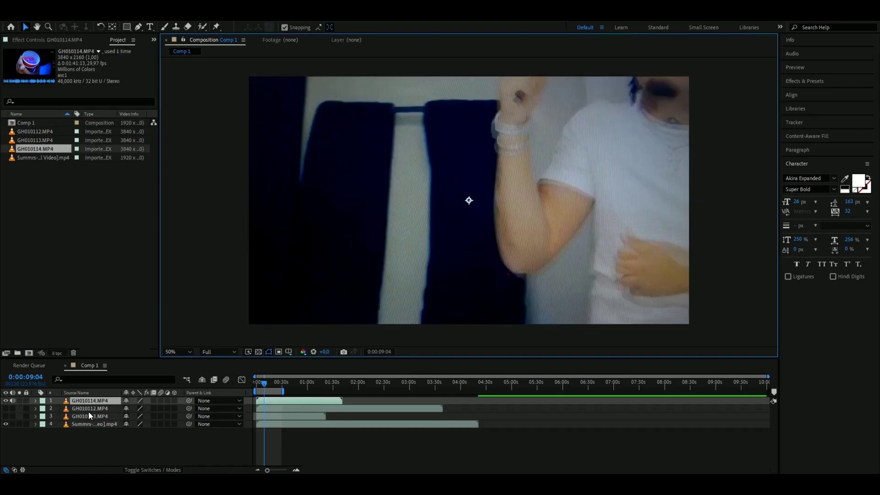
Scale the GH010114.MP4 layer to 89%, preview playback, and set its Rotation to -10°.
{"action": "left_click_drag", "start_coordinate": [136, 409], "coordinate": [117, 414]}
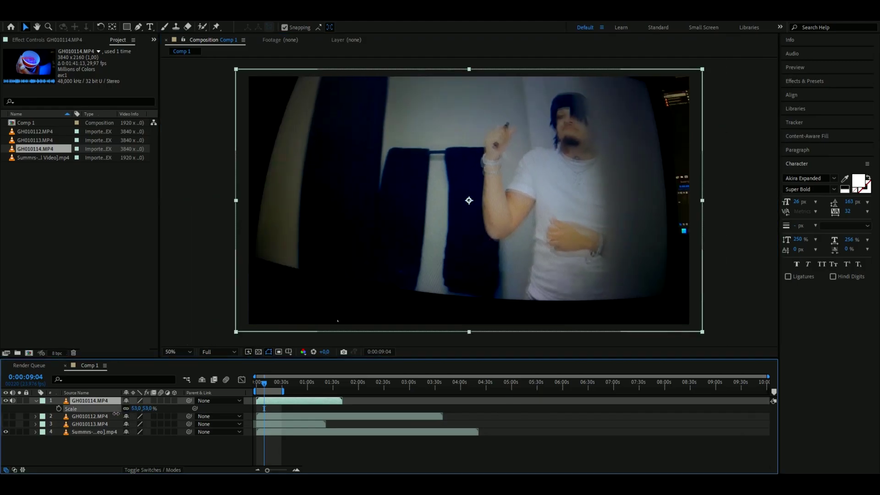
{"action": "key", "text": "space"}
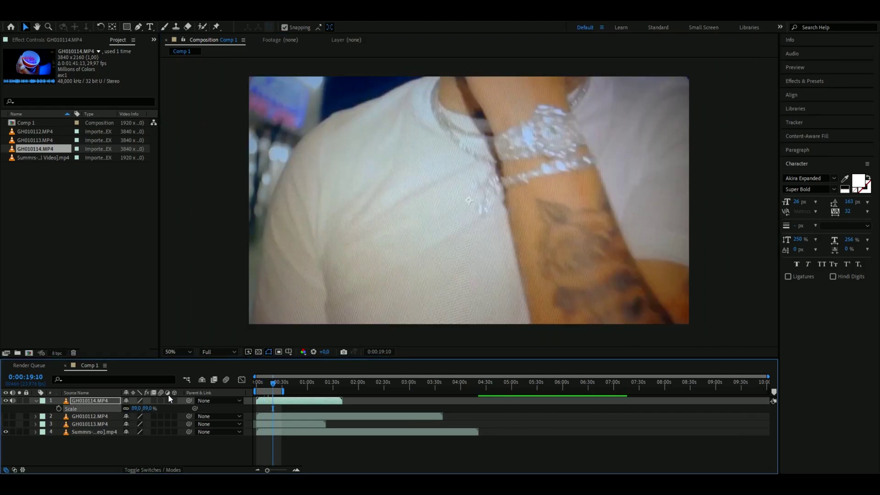
{"action": "left_click", "coordinate": [36, 401]}
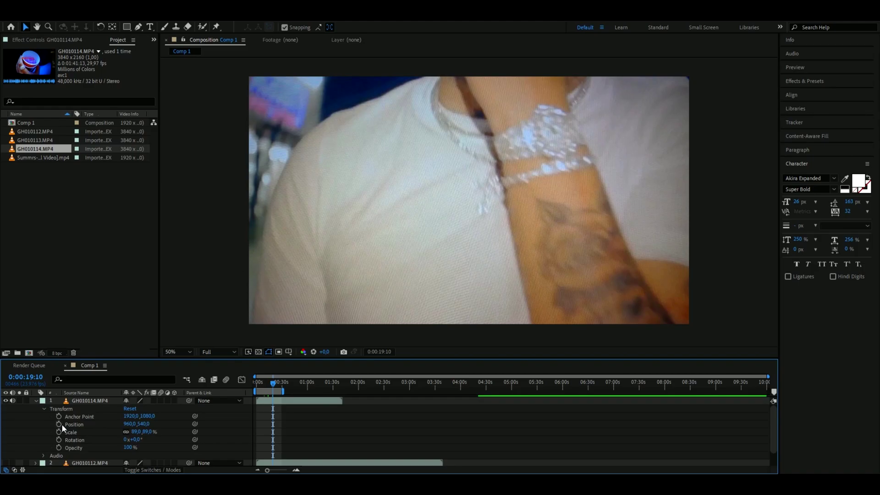
{"action": "left_click_drag", "start_coordinate": [132, 440], "coordinate": [126, 439]}
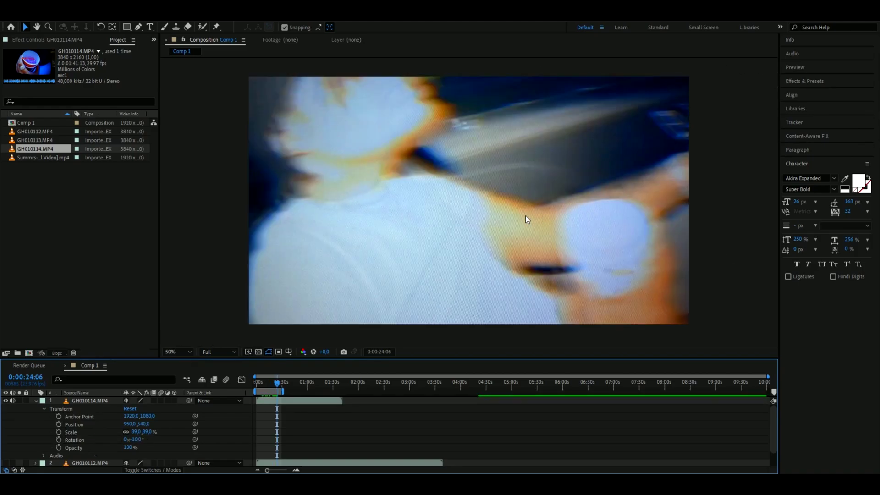
{"action": "scroll", "coordinate": [526, 215], "scroll_direction": "up", "scroll_amount": 2}
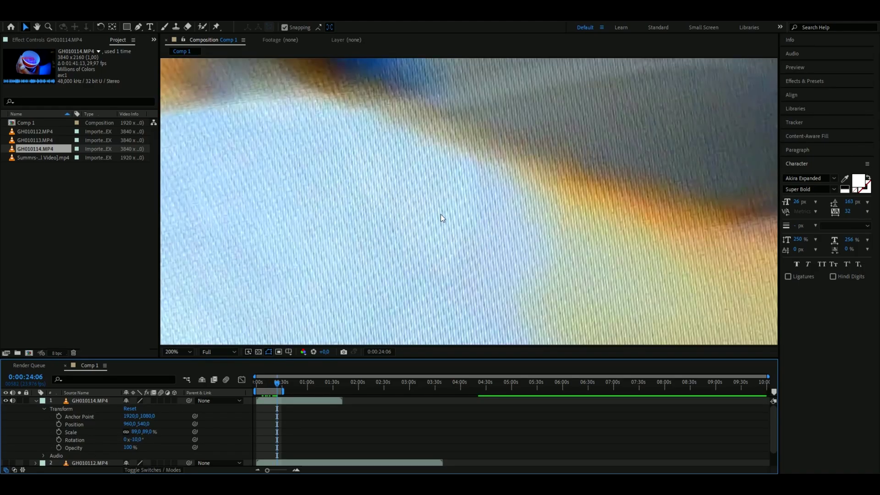
{"action": "scroll", "coordinate": [444, 215], "scroll_direction": "down", "scroll_amount": 3}
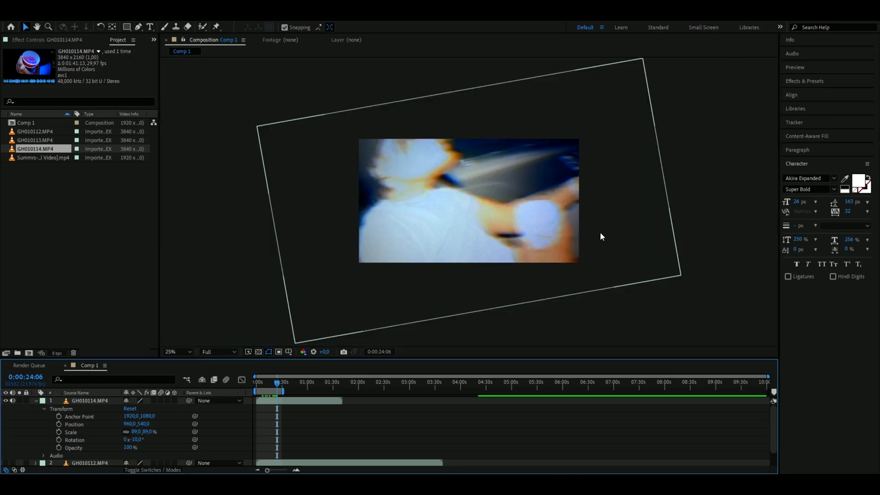
{"action": "scroll", "coordinate": [600, 232], "scroll_direction": "up", "scroll_amount": 1}
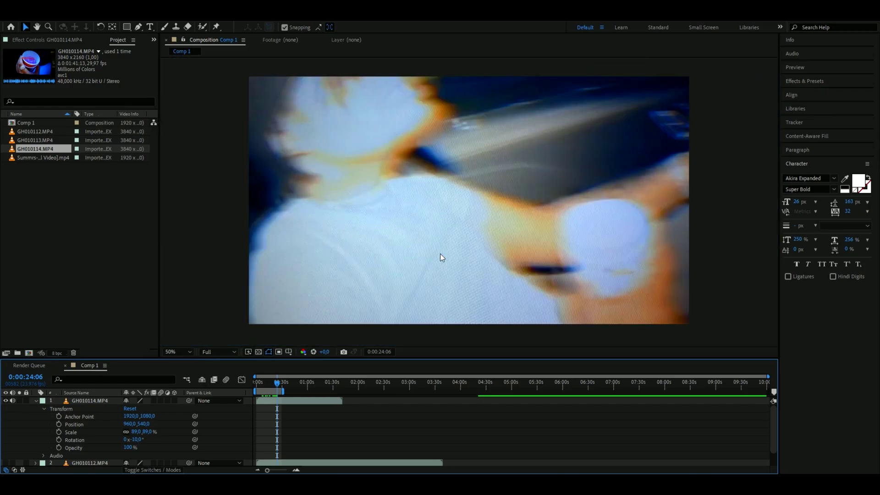